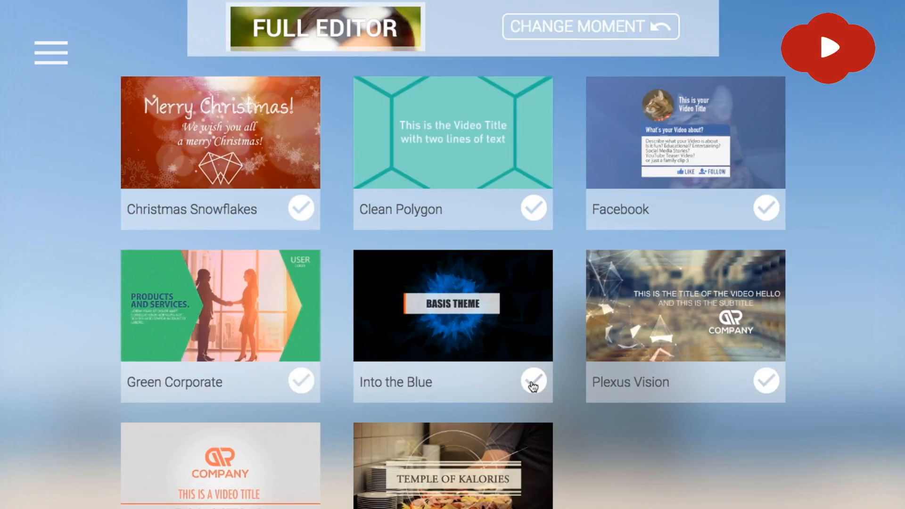
- Choose the Into the Blue style for the video and apply the Intro "Pointy" look to the first scene
{"action": "left_click", "coordinate": [531, 382]}
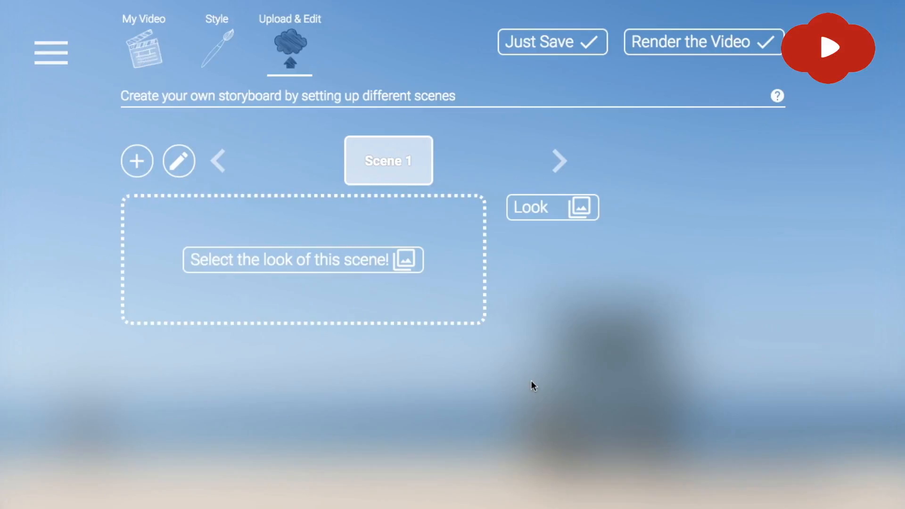
{"action": "left_click", "coordinate": [348, 267]}
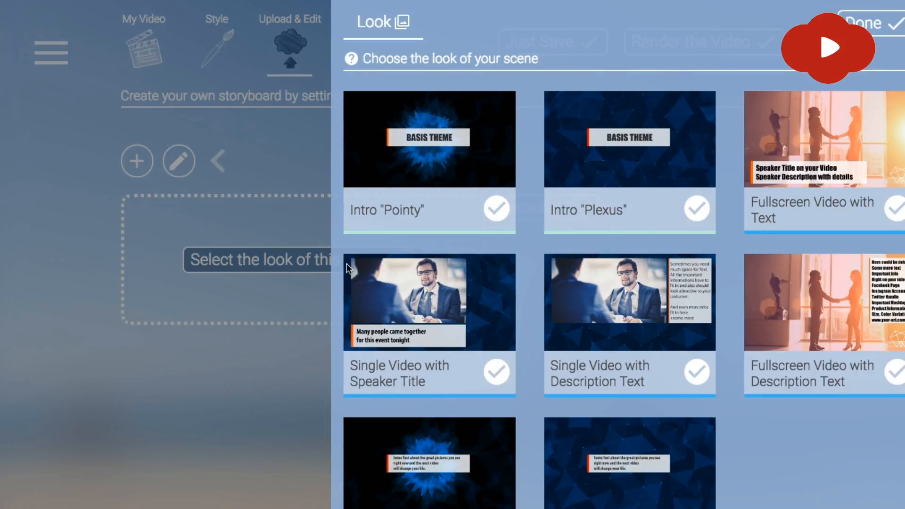
{"action": "left_click", "coordinate": [496, 208]}
{"action": "left_click", "coordinate": [424, 233]}
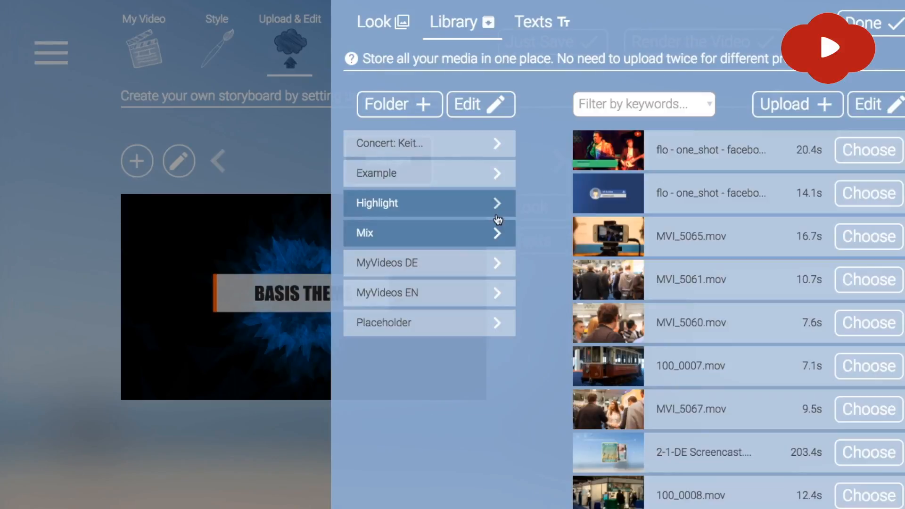
- Set the intro title of the first scene to "What is VINUBIS?" and finish editing the scene
{"action": "left_click", "coordinate": [538, 35]}
{"action": "left_click", "coordinate": [492, 128]}
{"action": "type", "text": "What is VINU"}
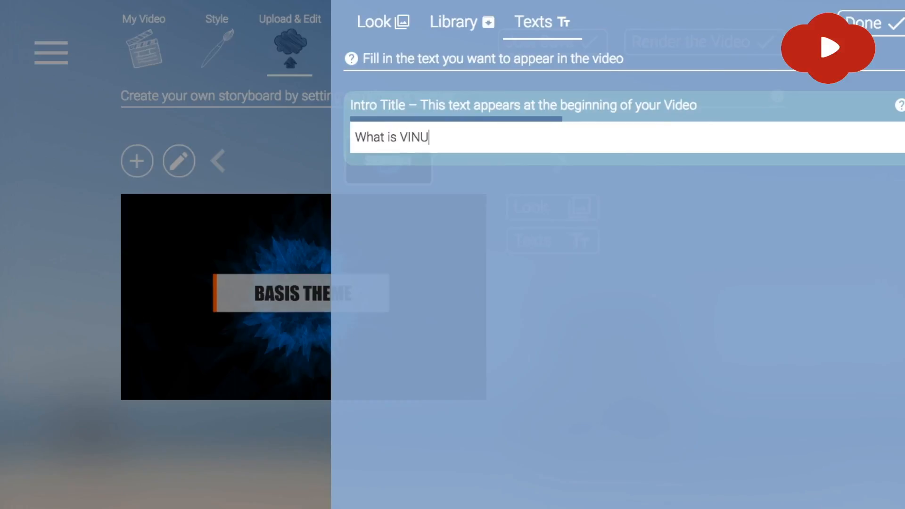
{"action": "type", "text": "BIS?"}
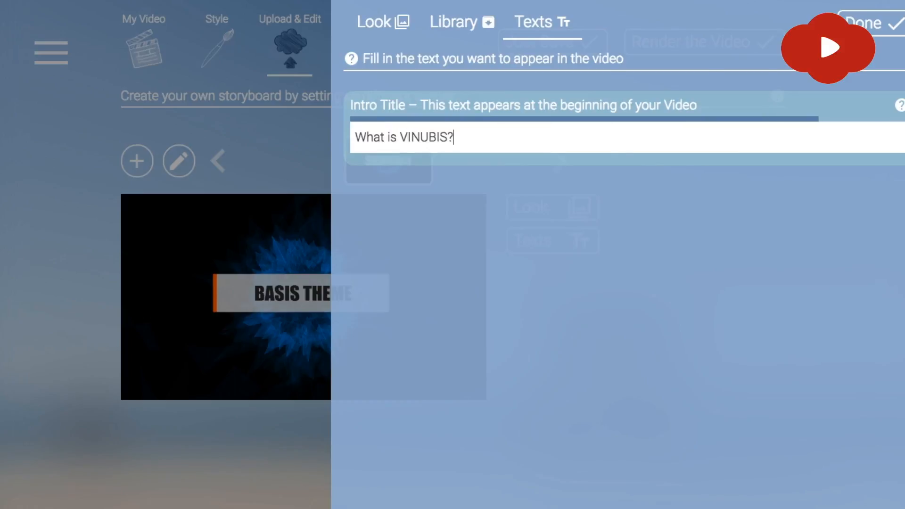
{"action": "left_click", "coordinate": [865, 23]}
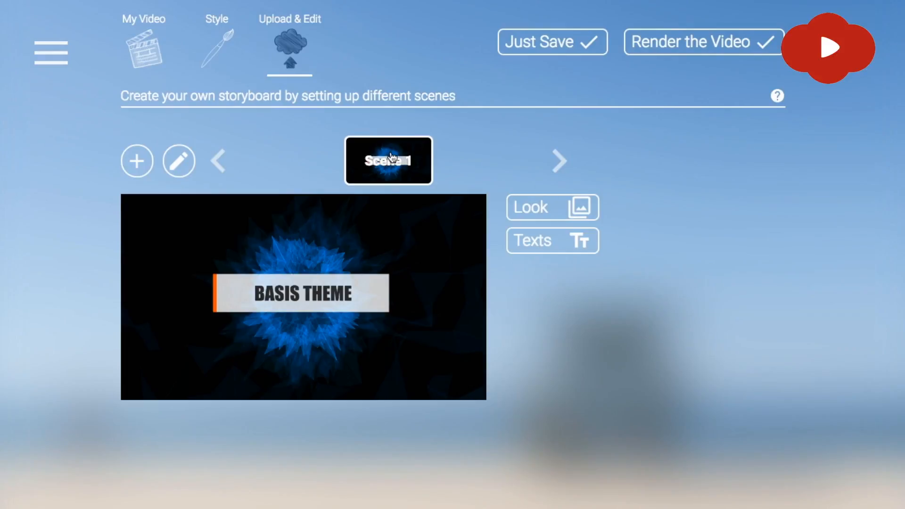
- Add a second scene to the storyboard with the Outro "Pointy" look
{"action": "left_click", "coordinate": [137, 161]}
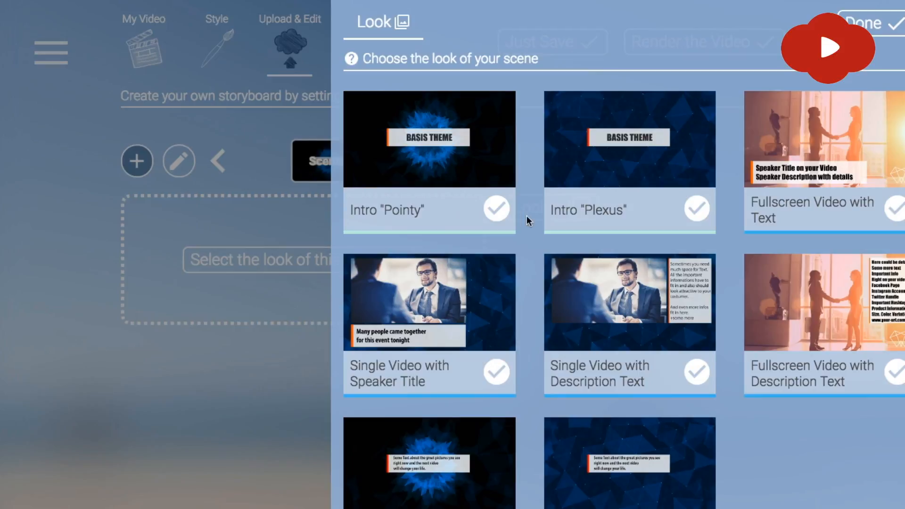
{"action": "scroll", "coordinate": [557, 295], "scroll_direction": "down", "scroll_amount": 2}
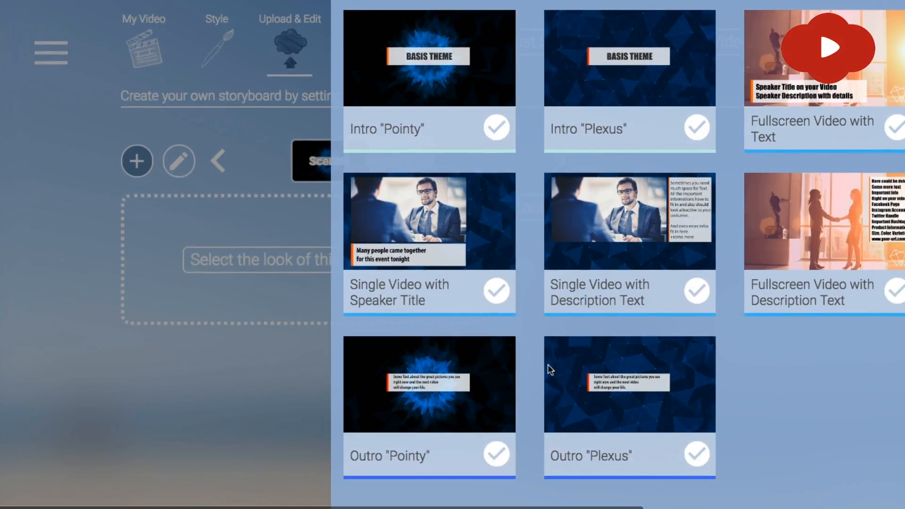
{"action": "left_click", "coordinate": [497, 456]}
{"action": "left_click", "coordinate": [431, 233]}
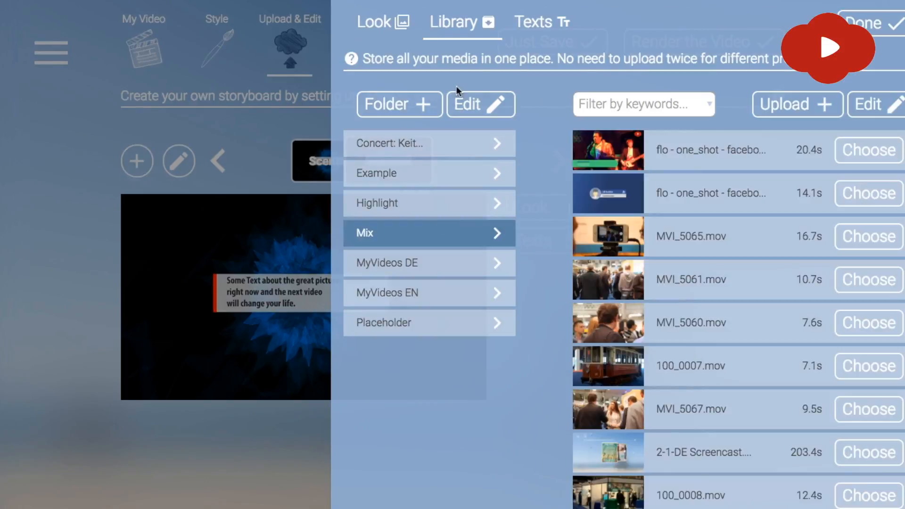
{"action": "left_click", "coordinate": [531, 32]}
{"action": "left_click", "coordinate": [485, 137]}
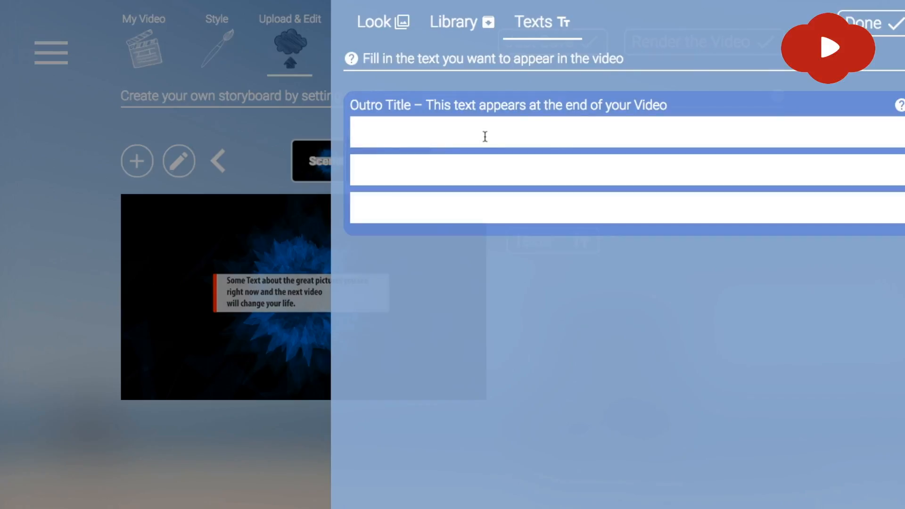
{"action": "type", "text": "Come"}
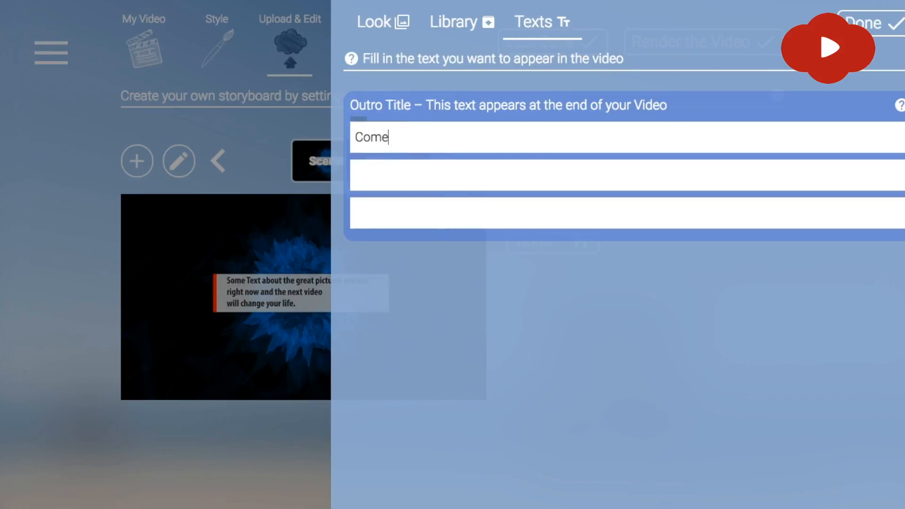
{"action": "type", "text": " to visit us on"}
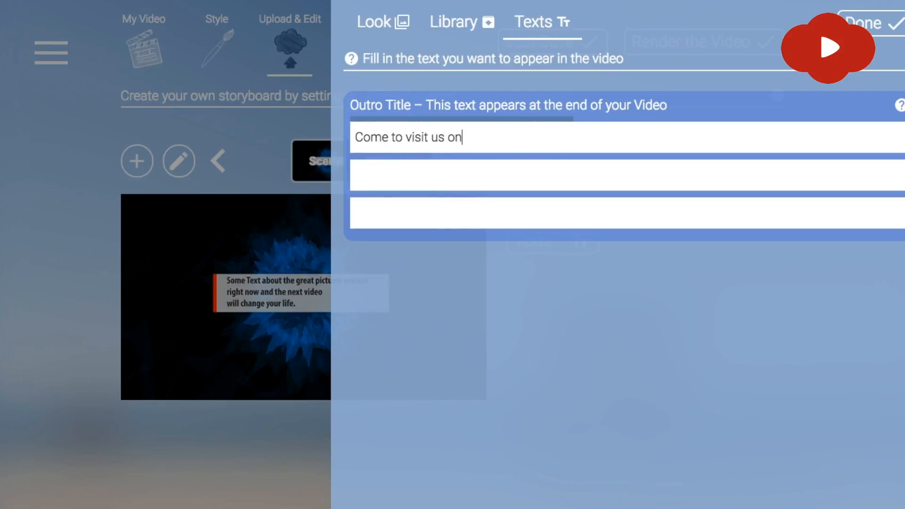
{"action": "key", "text": "Tab"}
{"action": "type", "text": "www."}
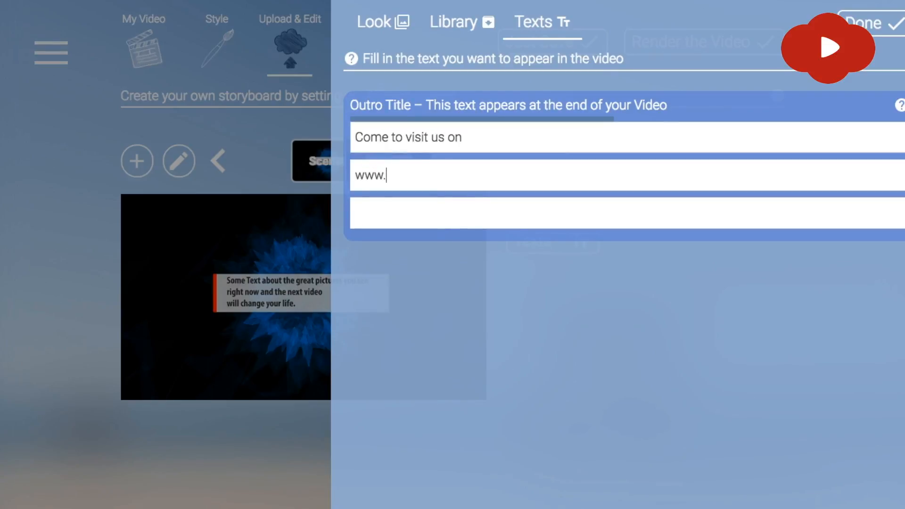
{"action": "type", "text": "VINUBIS.com"}
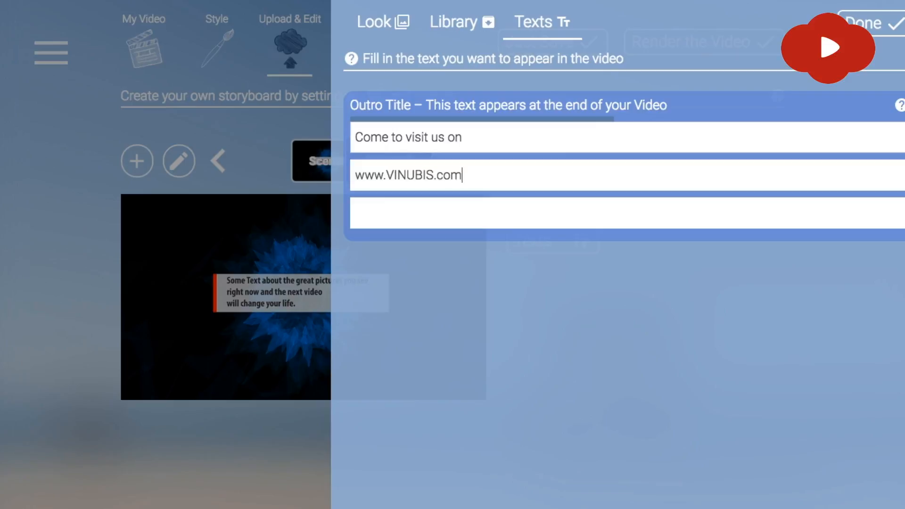
{"action": "left_click", "coordinate": [885, 30]}
- Add a third scene with the Fullscreen Video with Text look and use interview.mp4 from the Example folder as its video
{"action": "left_click", "coordinate": [137, 160]}
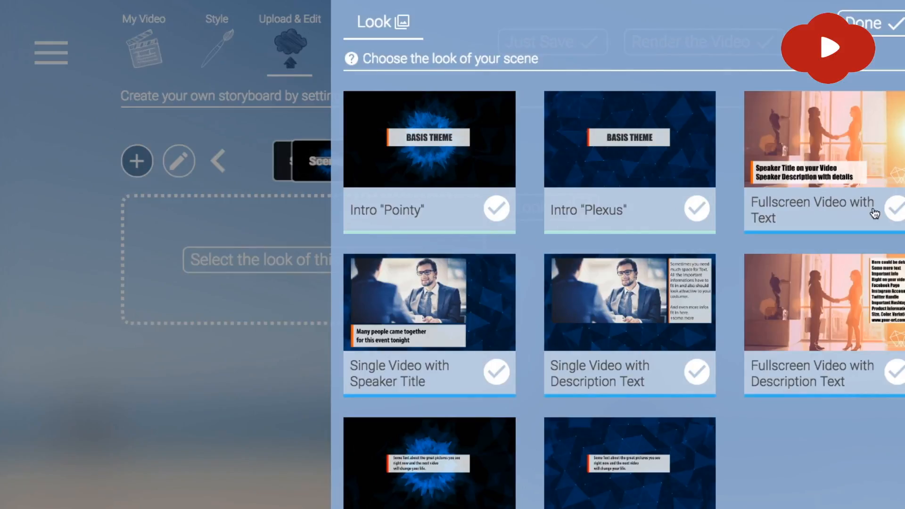
{"action": "left_click", "coordinate": [898, 210]}
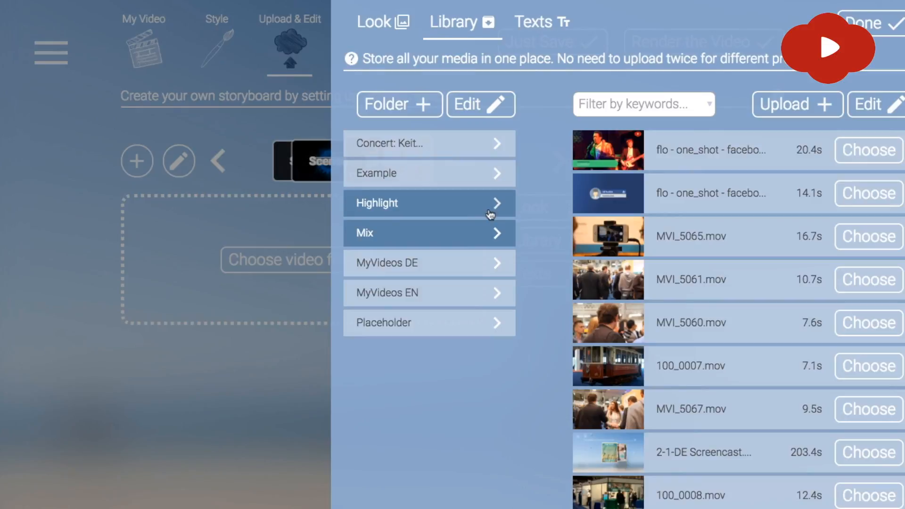
{"action": "left_click", "coordinate": [455, 178]}
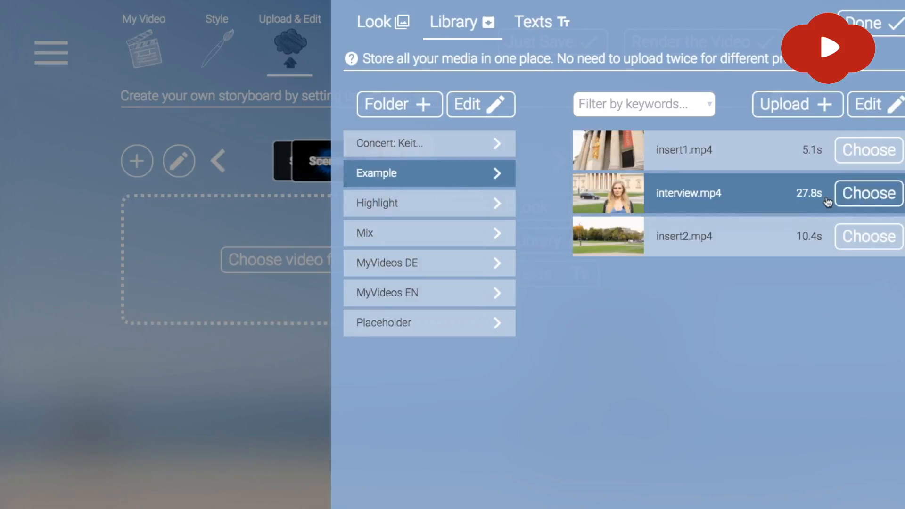
{"action": "left_click", "coordinate": [869, 195]}
{"action": "left_click", "coordinate": [457, 135]}
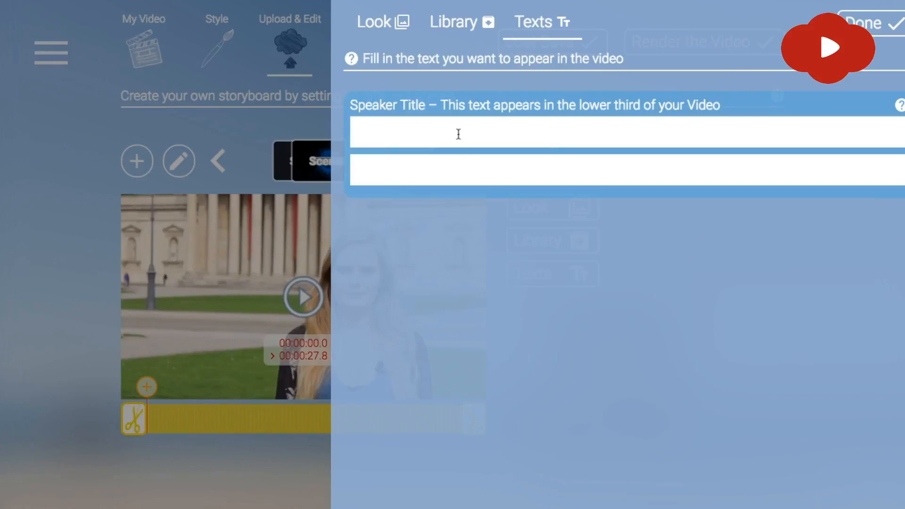
{"action": "type", "text": "Miriam from VINUBIS"}
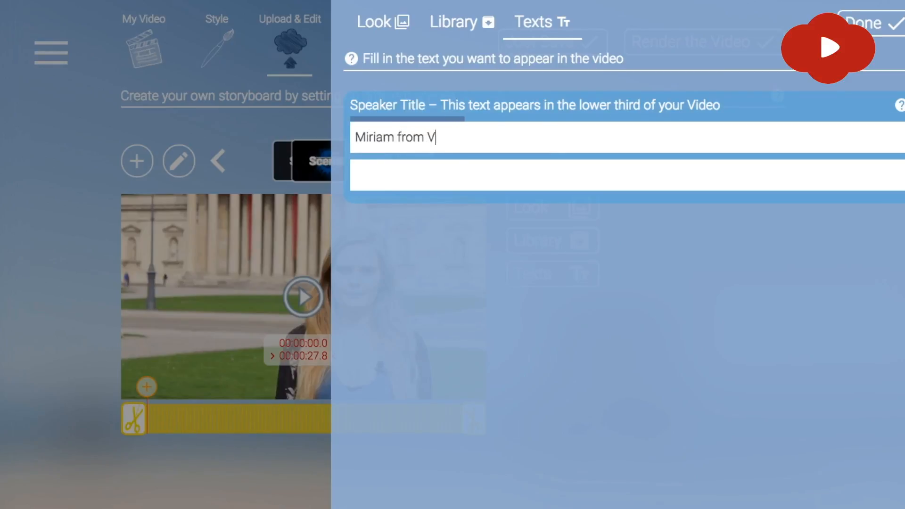
{"action": "key", "text": "Tab"}
{"action": "type", "text": "www.vinubis."}
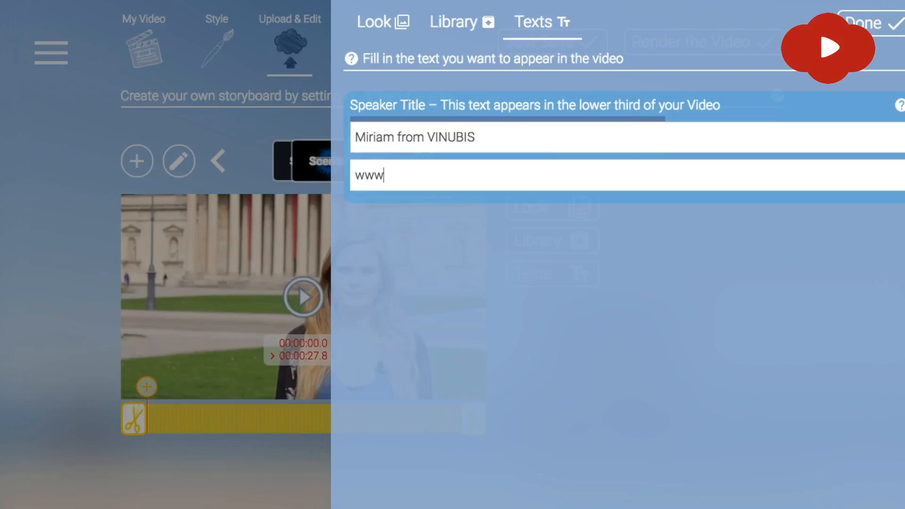
{"action": "type", "text": "com"}
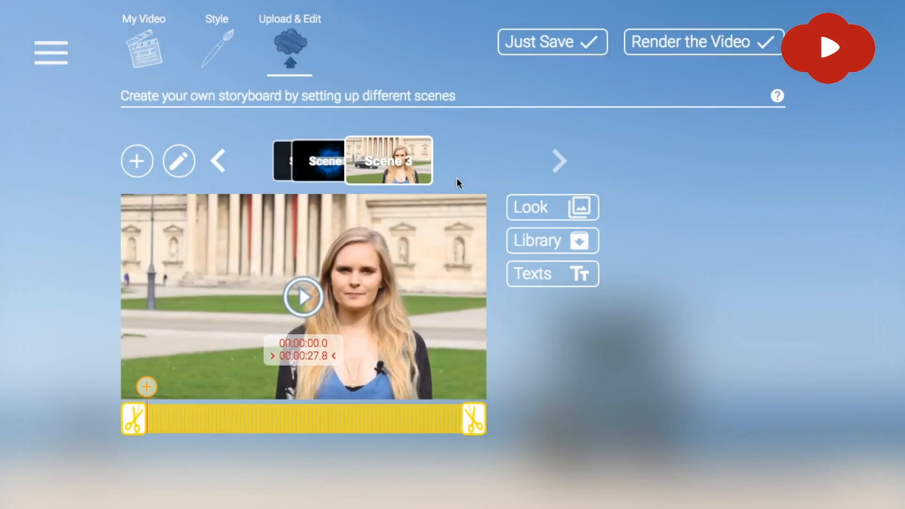
- Trim the interview clip to start at about 2.1 s and end at about 27.2 s
{"action": "left_click", "coordinate": [223, 304]}
{"action": "left_click", "coordinate": [238, 302]}
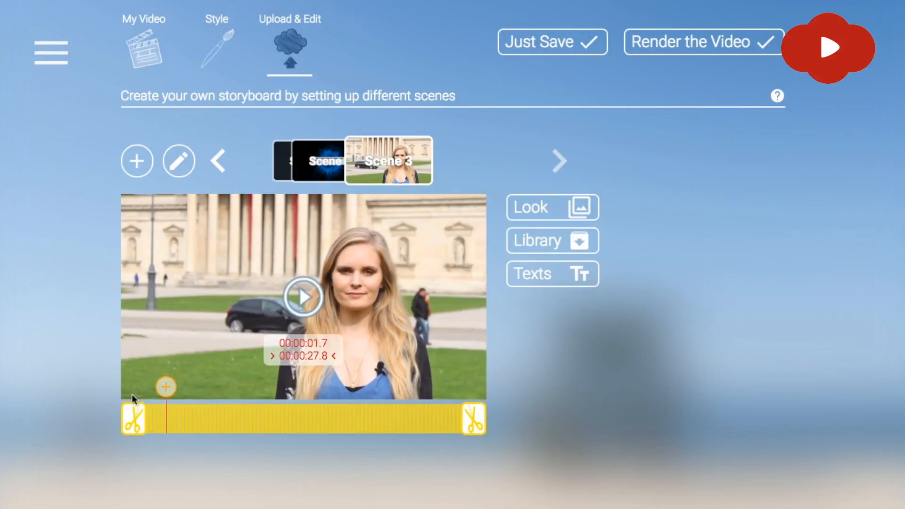
{"action": "left_click", "coordinate": [146, 419]}
{"action": "left_click_drag", "start_coordinate": [146, 419], "coordinate": [167, 419]}
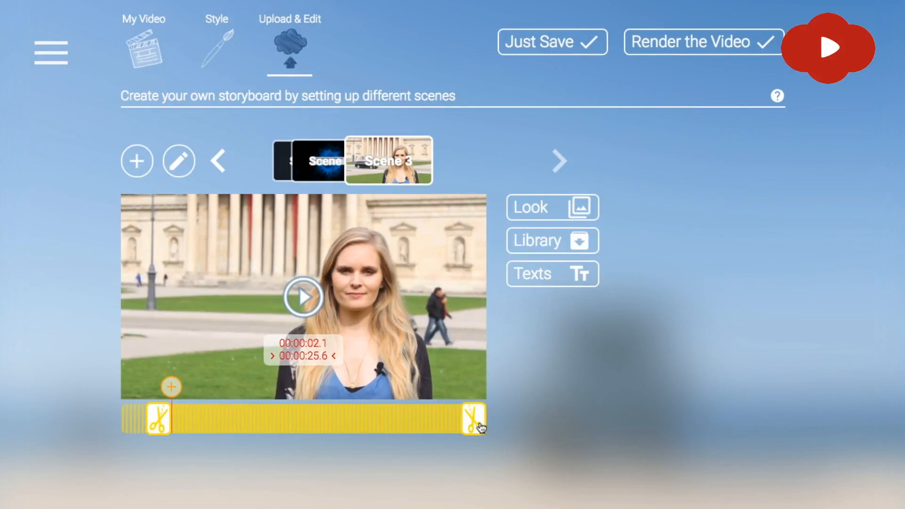
{"action": "mouse_move", "coordinate": [474, 426]}
{"action": "left_mouse_down"}
{"action": "mouse_move", "coordinate": [453, 426]}
{"action": "mouse_move", "coordinate": [466, 427]}
{"action": "left_mouse_up"}
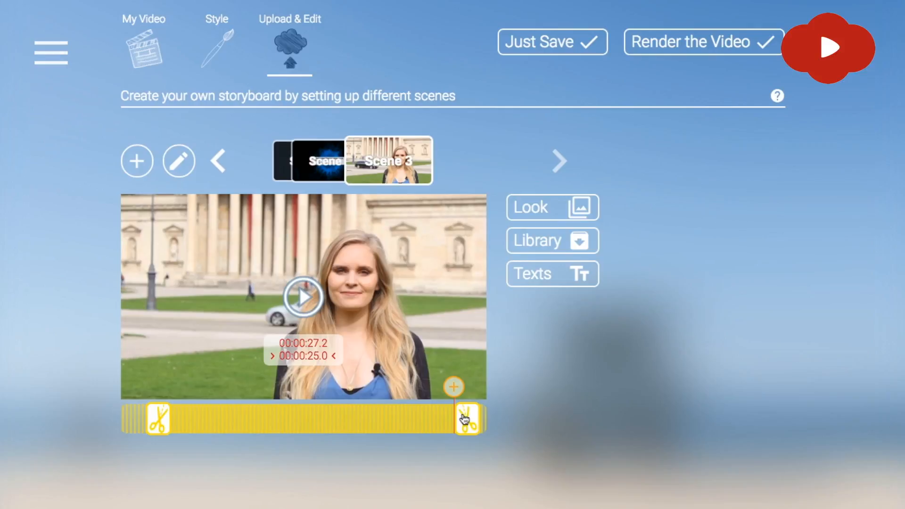
- Add an insert at 10.3 s of the interview clip with the Double Video with Speaker Title look
{"action": "left_click", "coordinate": [270, 416]}
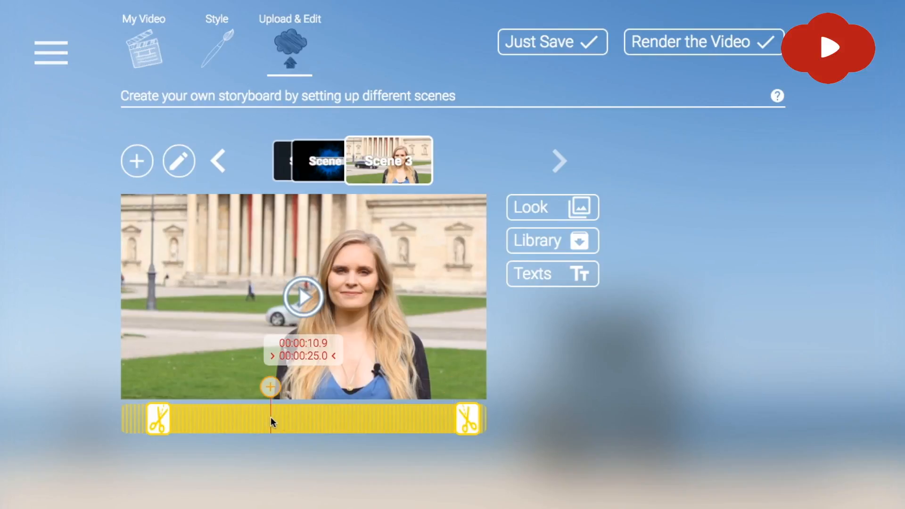
{"action": "left_click", "coordinate": [264, 417]}
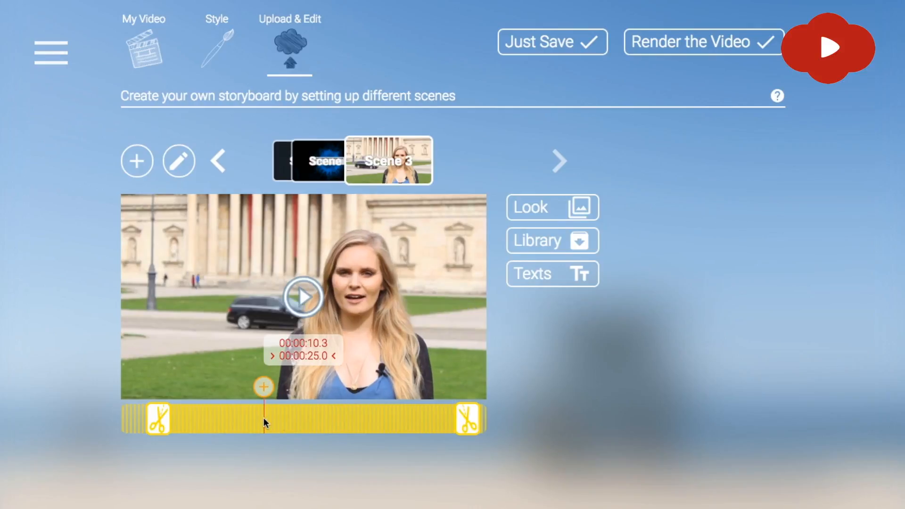
{"action": "left_click", "coordinate": [263, 389]}
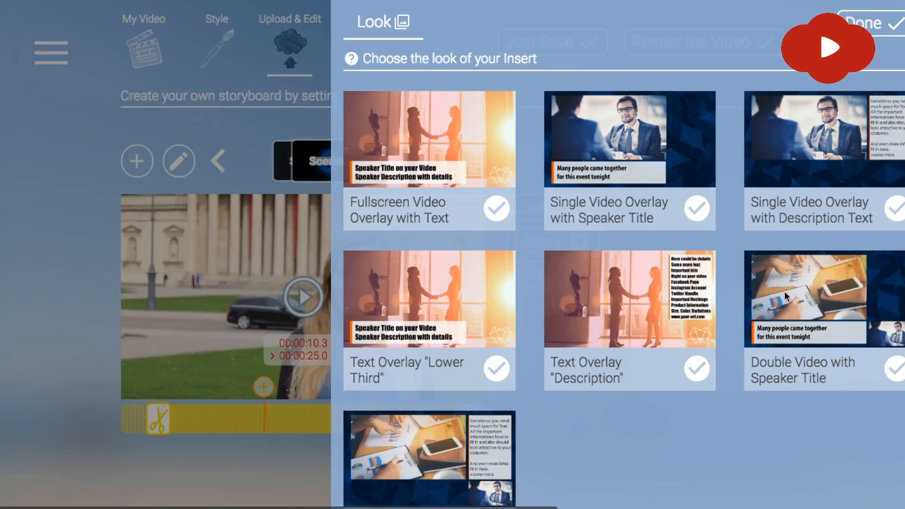
{"action": "left_click", "coordinate": [898, 372]}
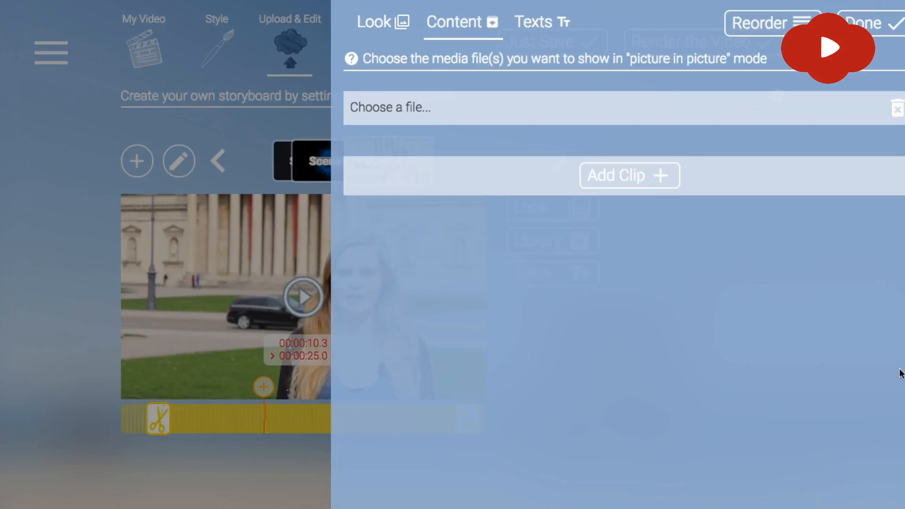
- Use insert1.mp4 from the Example folder as the insert's first clip, with its end point at 5.1 s
{"action": "left_click", "coordinate": [492, 115]}
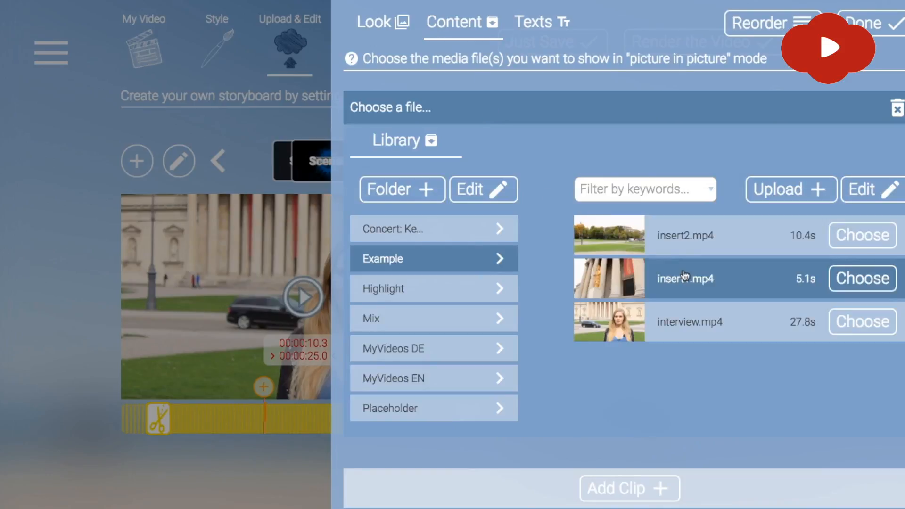
{"action": "left_click", "coordinate": [841, 282]}
{"action": "mouse_move", "coordinate": [703, 404]}
{"action": "left_mouse_down"}
{"action": "mouse_move", "coordinate": [633, 404]}
{"action": "mouse_move", "coordinate": [710, 405]}
{"action": "left_mouse_up"}
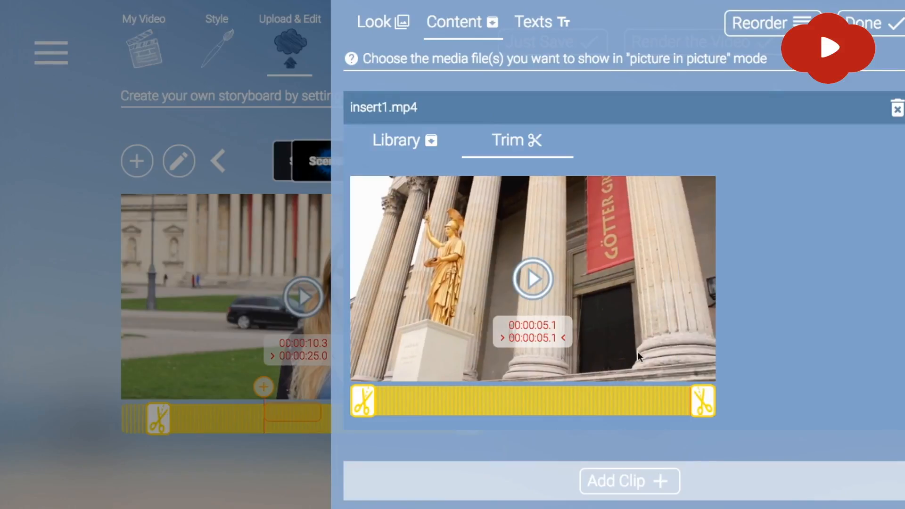
- Add insert2.mp4 as the insert's second clip with its end point at 10.4 s, and collapse both clip entries
{"action": "left_click", "coordinate": [635, 481]}
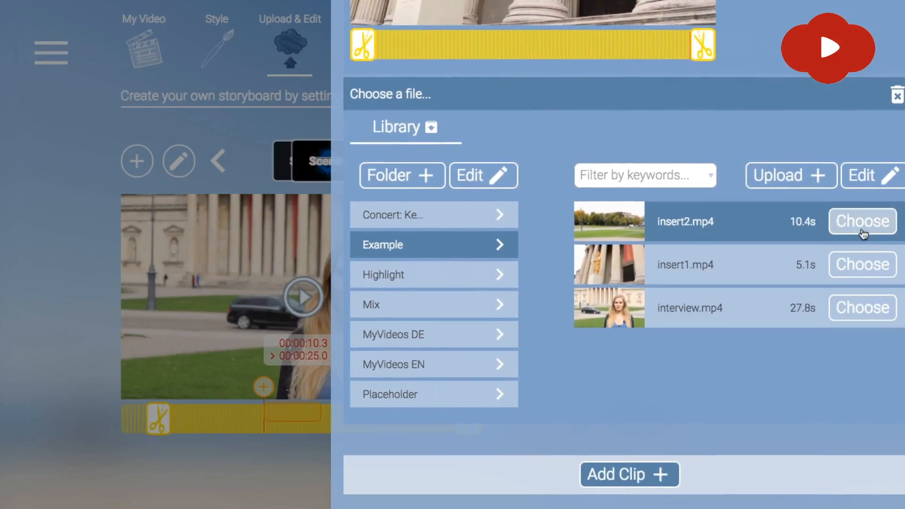
{"action": "left_click", "coordinate": [862, 220]}
{"action": "left_click_drag", "start_coordinate": [703, 398], "coordinate": [736, 400]}
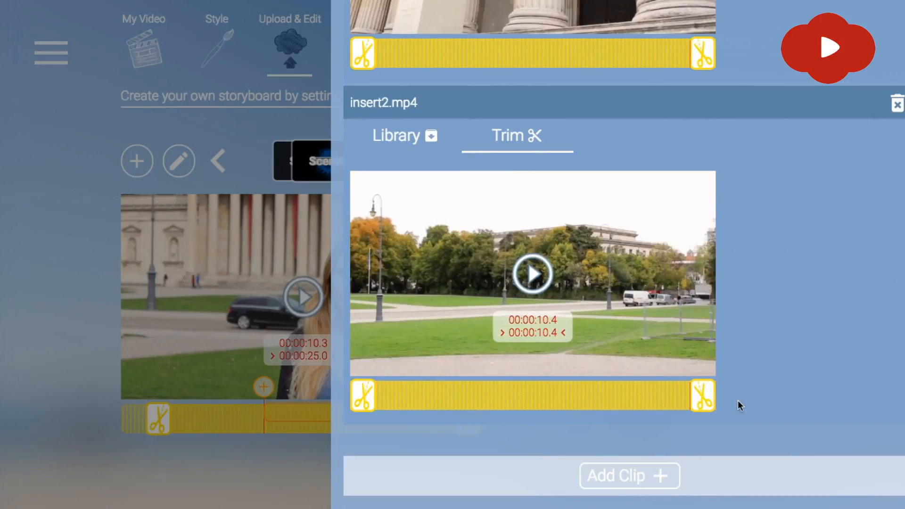
{"action": "scroll", "coordinate": [747, 298], "scroll_direction": "up", "scroll_amount": 5}
{"action": "left_click", "coordinate": [617, 118]}
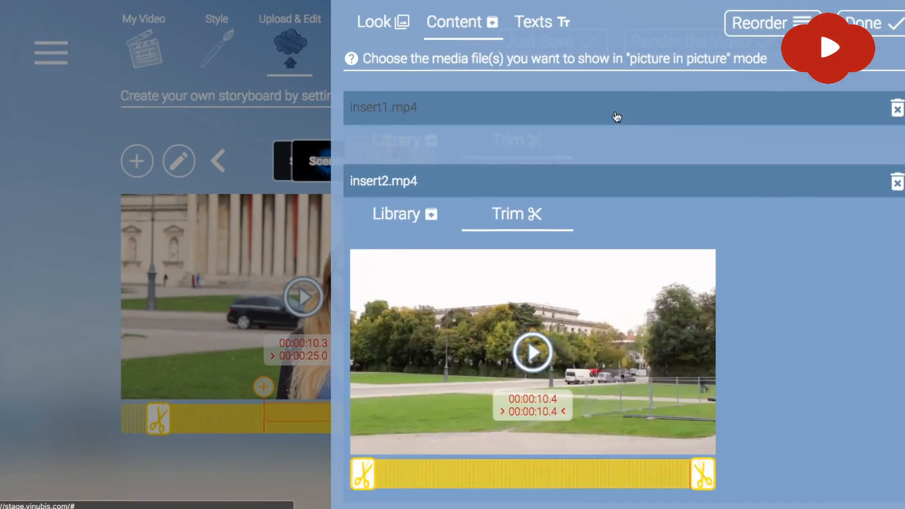
{"action": "left_click", "coordinate": [612, 148]}
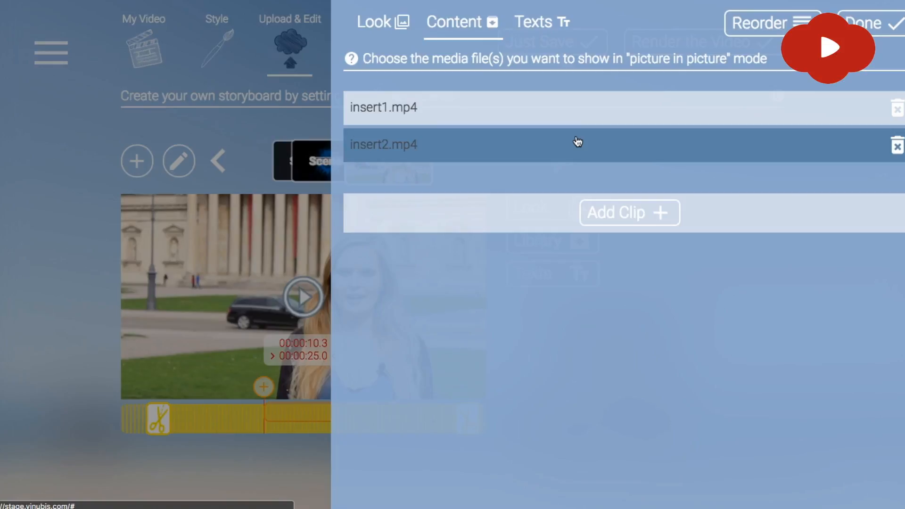
- Fill in the insert's speaker title with the speaker's first name plus "talking about" on line one and "VINUBIS" on line two
{"action": "left_click", "coordinate": [537, 23]}
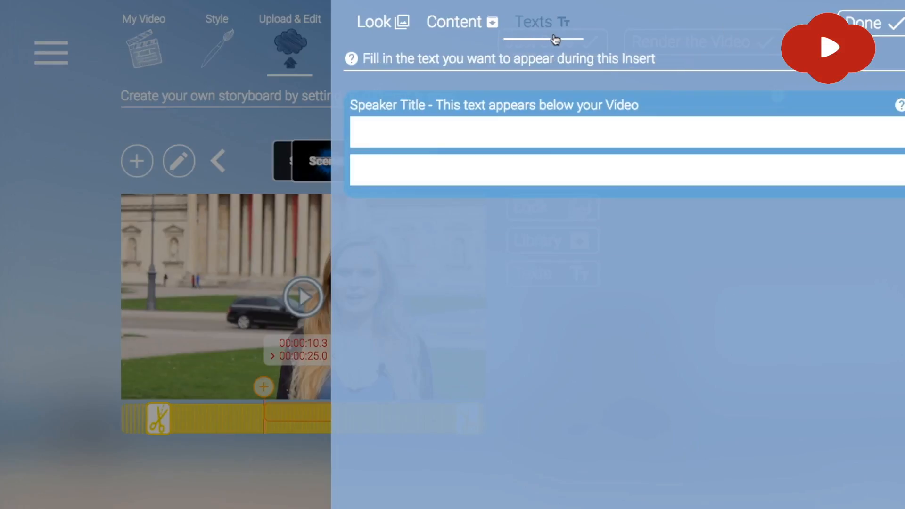
{"action": "left_click", "coordinate": [527, 127]}
{"action": "type", "text": "Miriam talki"}
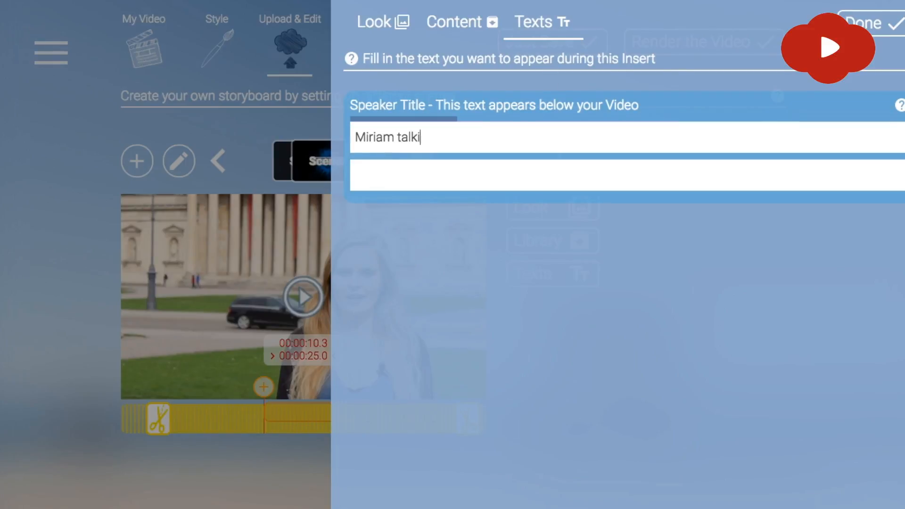
{"action": "type", "text": "ng about"}
{"action": "key", "text": "Tab"}
{"action": "type", "text": "VINUBI"}
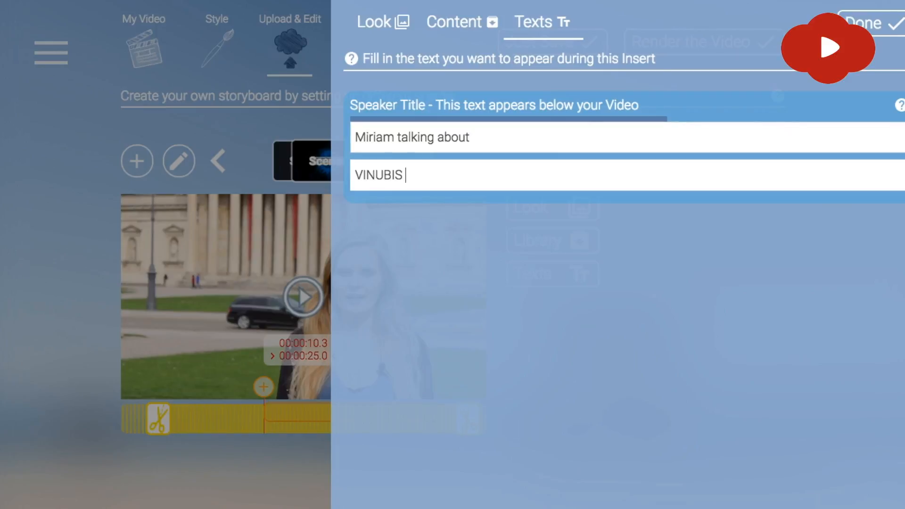
{"action": "type", "text": "S"}
{"action": "left_click", "coordinate": [871, 23]}
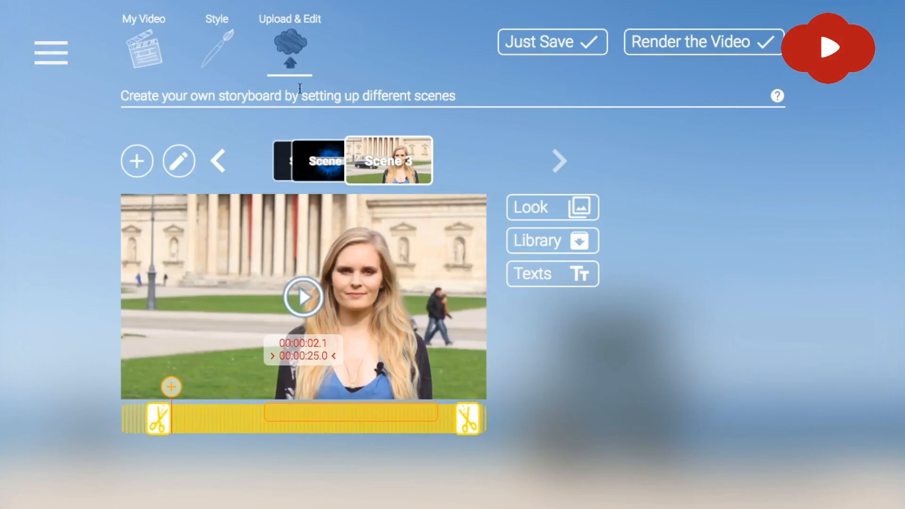
- Reorder the storyboard by moving the interview scene between the intro and the outro scene
{"action": "left_click", "coordinate": [179, 163]}
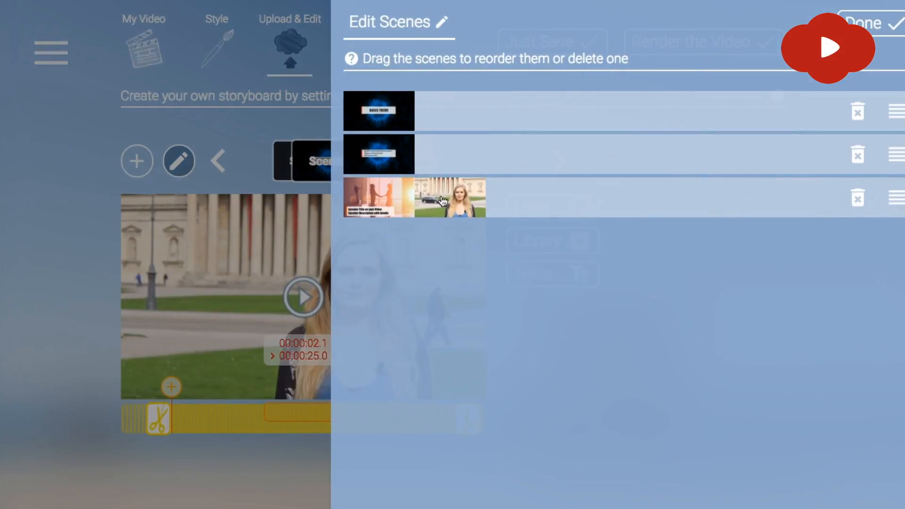
{"action": "left_click_drag", "start_coordinate": [894, 196], "coordinate": [896, 145]}
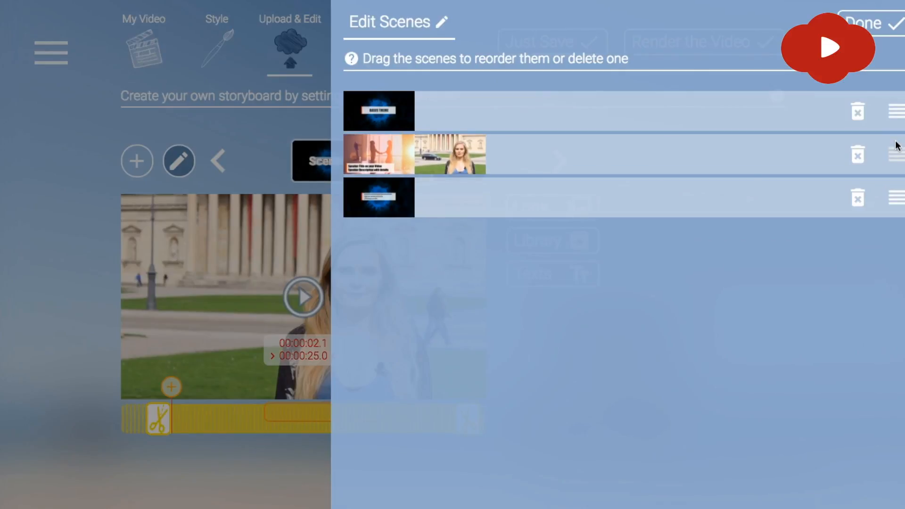
{"action": "left_click", "coordinate": [889, 30]}
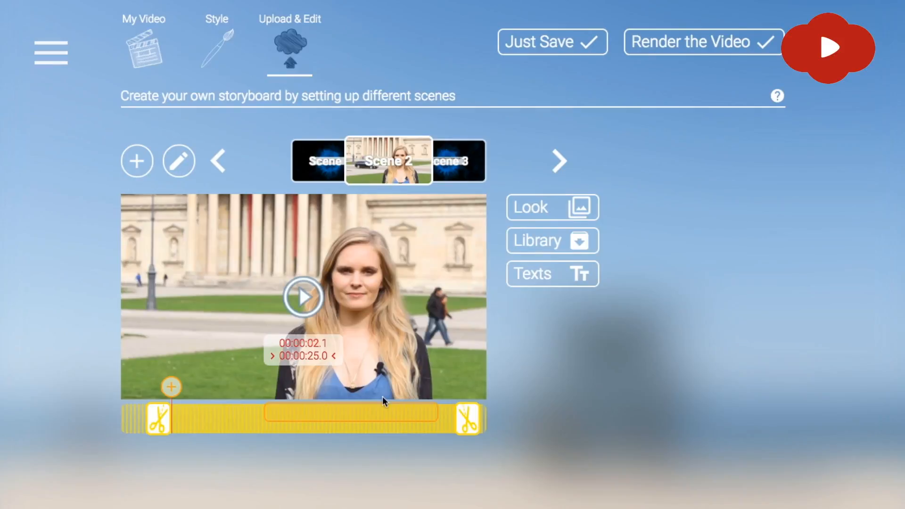
- Shift the insert slightly earlier on the interview clip's timeline and review the trim of its insert1.mp4 clip
{"action": "left_click_drag", "start_coordinate": [368, 416], "coordinate": [352, 414]}
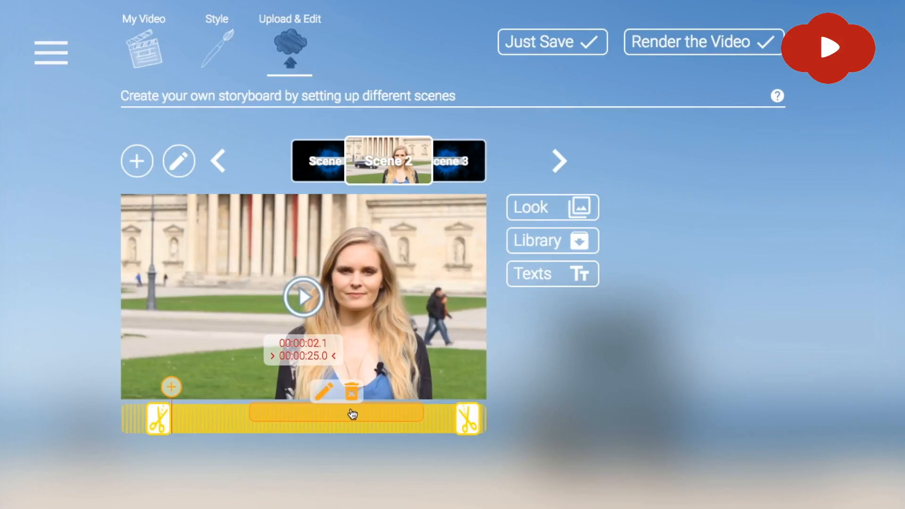
{"action": "left_click", "coordinate": [323, 393]}
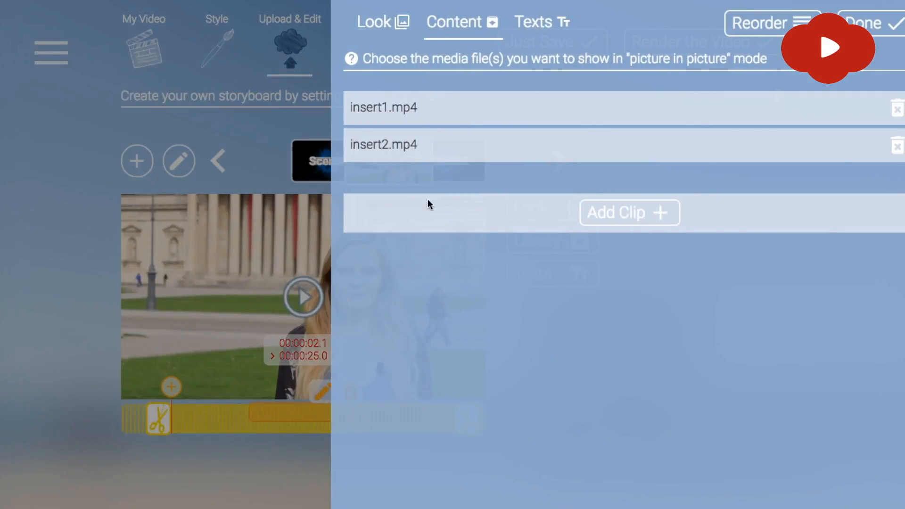
{"action": "left_click", "coordinate": [454, 118]}
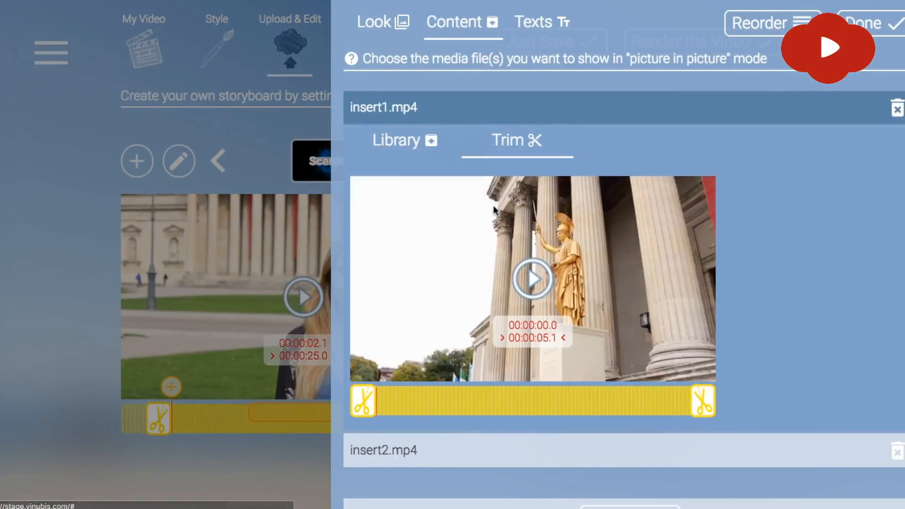
{"action": "left_click", "coordinate": [859, 23]}
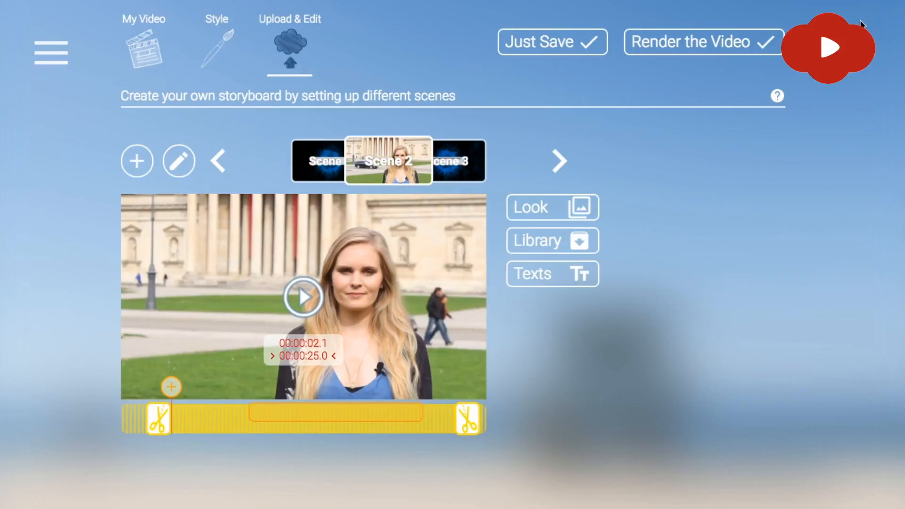
- Render the finished storyboard as a video
{"action": "left_click", "coordinate": [713, 47]}
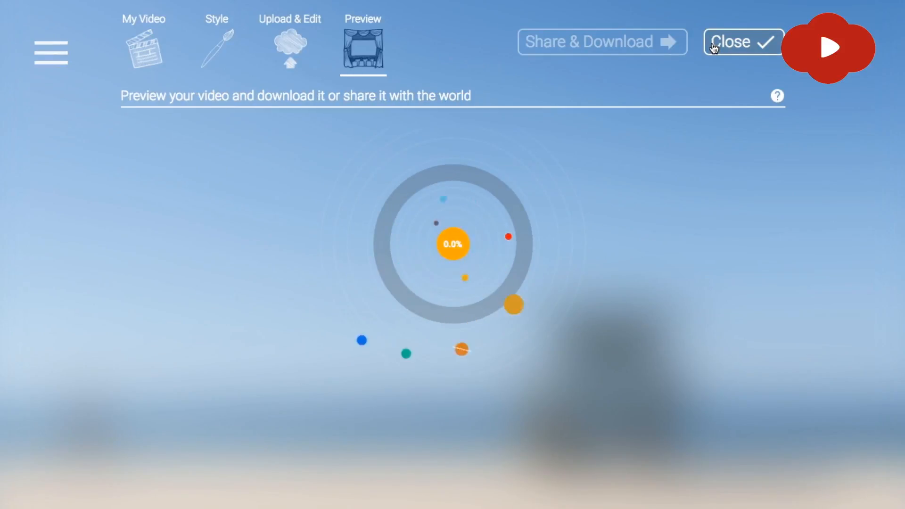